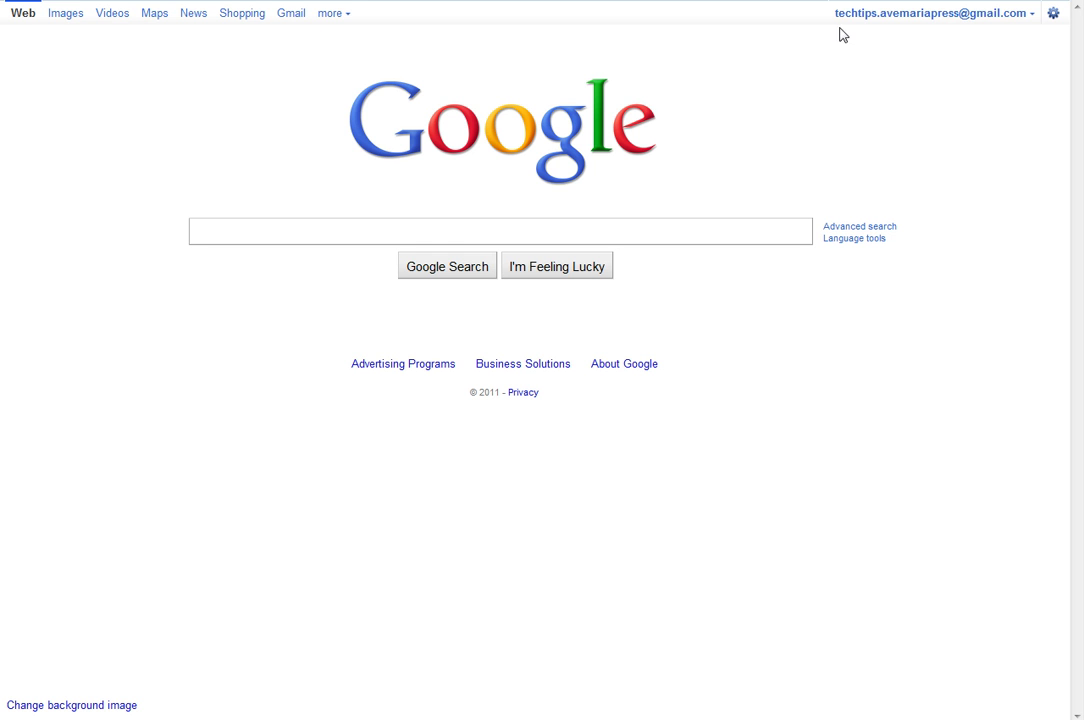
- Open Google Reader from the 'more' list of Google services in the top bar
click(338, 18)
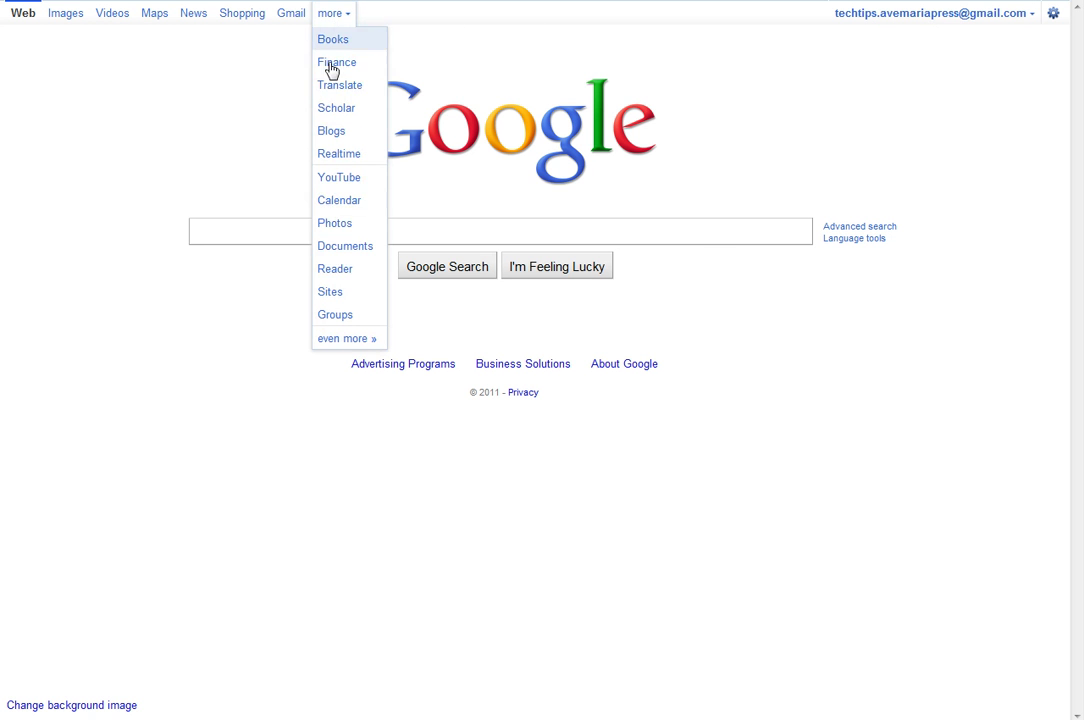
click(335, 269)
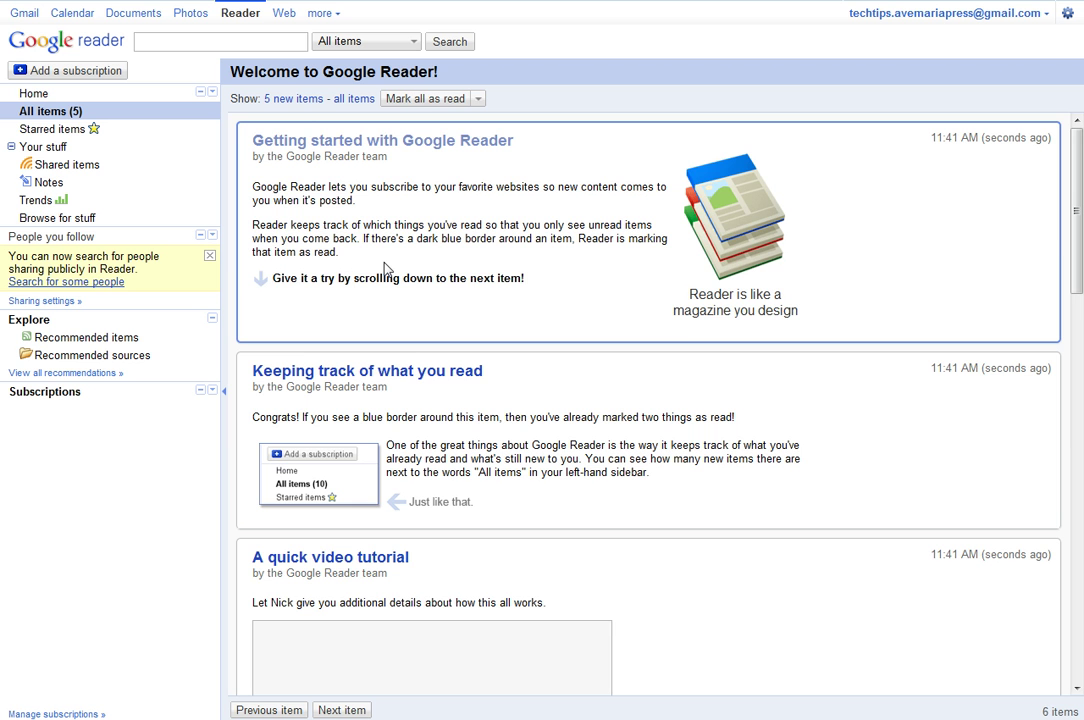
- Scroll through every Google Reader welcome item until 0 remain unread, then return to the top
scroll(490, 264, down, 2)
scroll(490, 264, down, 10)
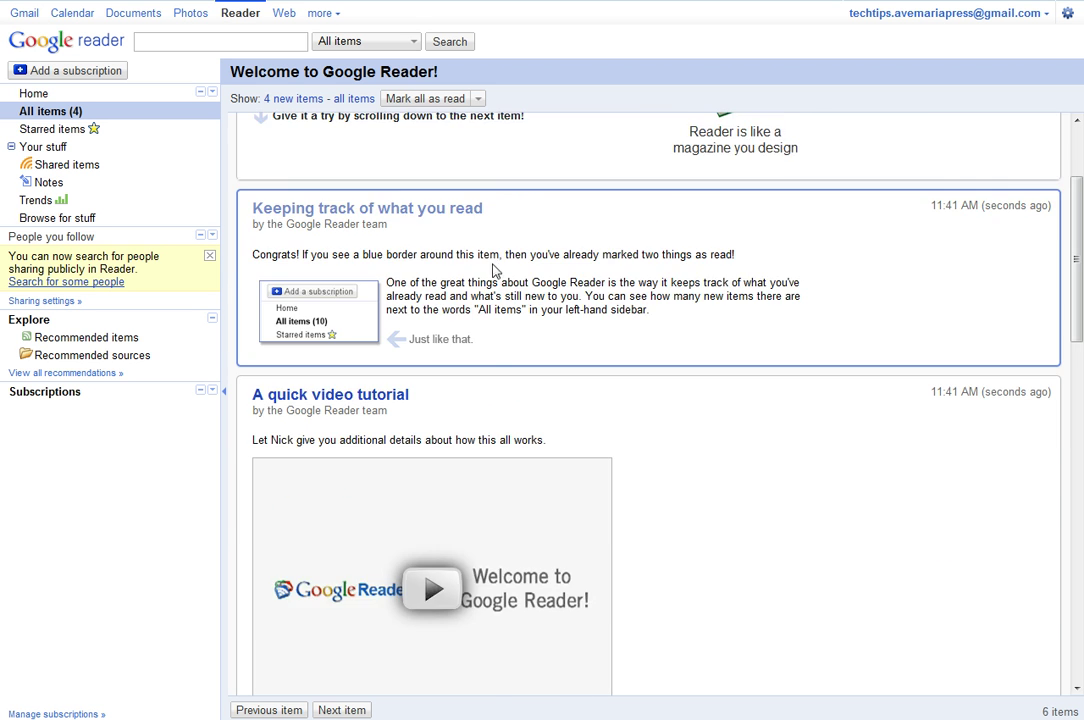
scroll(575, 318, down, 3)
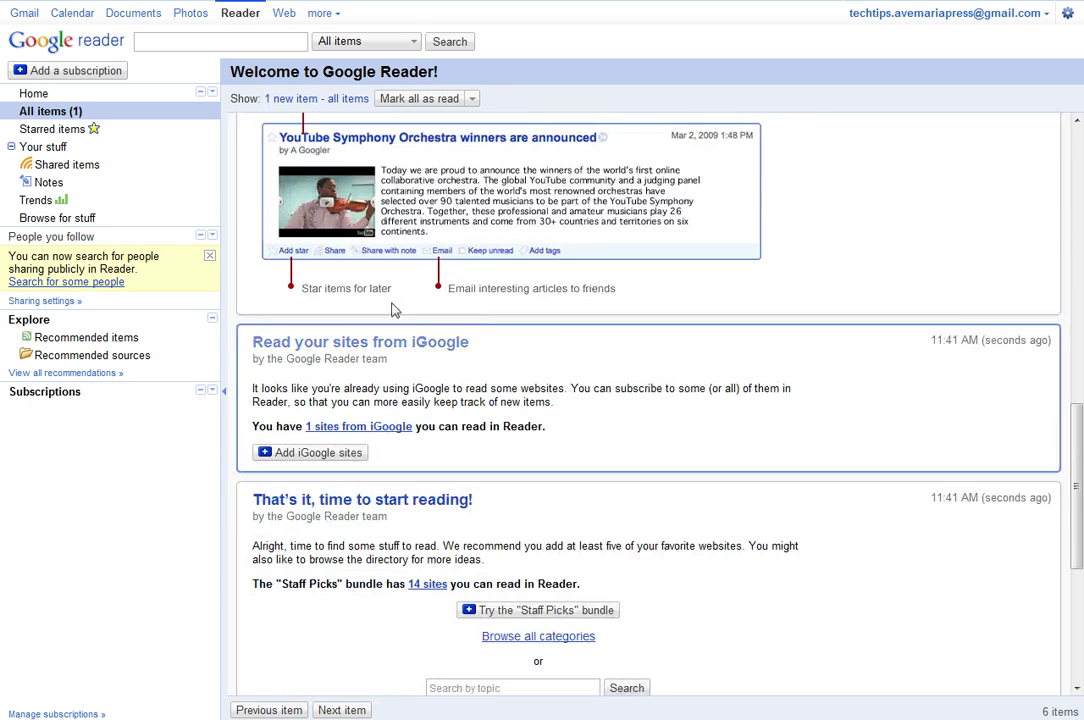
scroll(500, 334, down, 5)
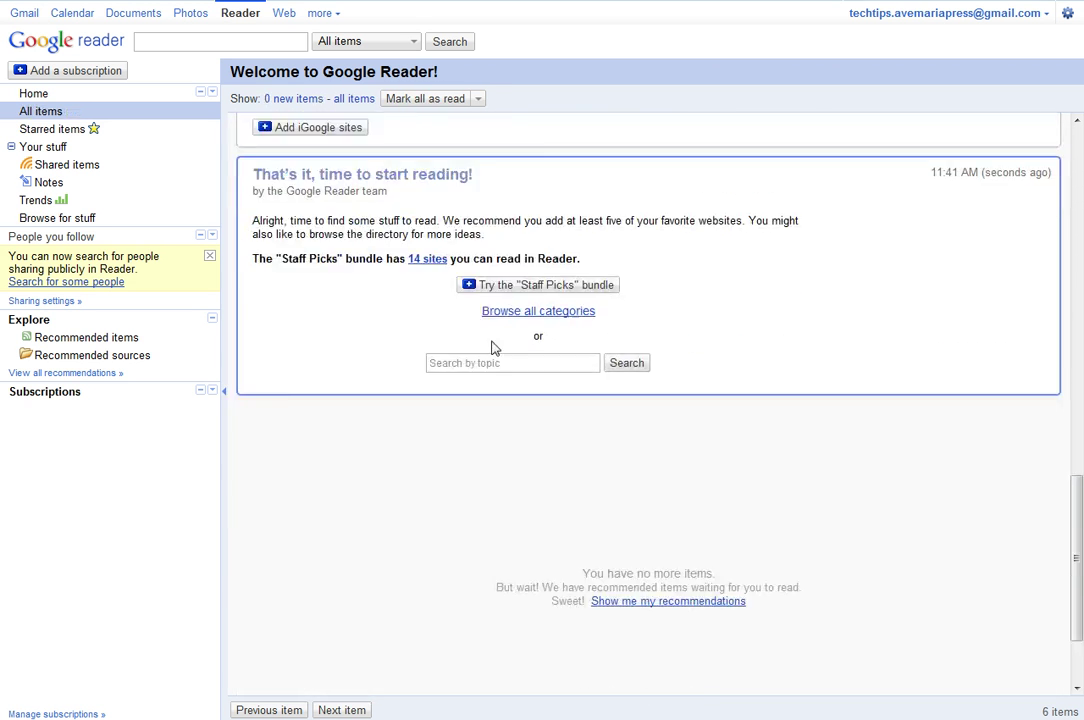
scroll(494, 345, up, 10)
scroll(484, 339, up, 3)
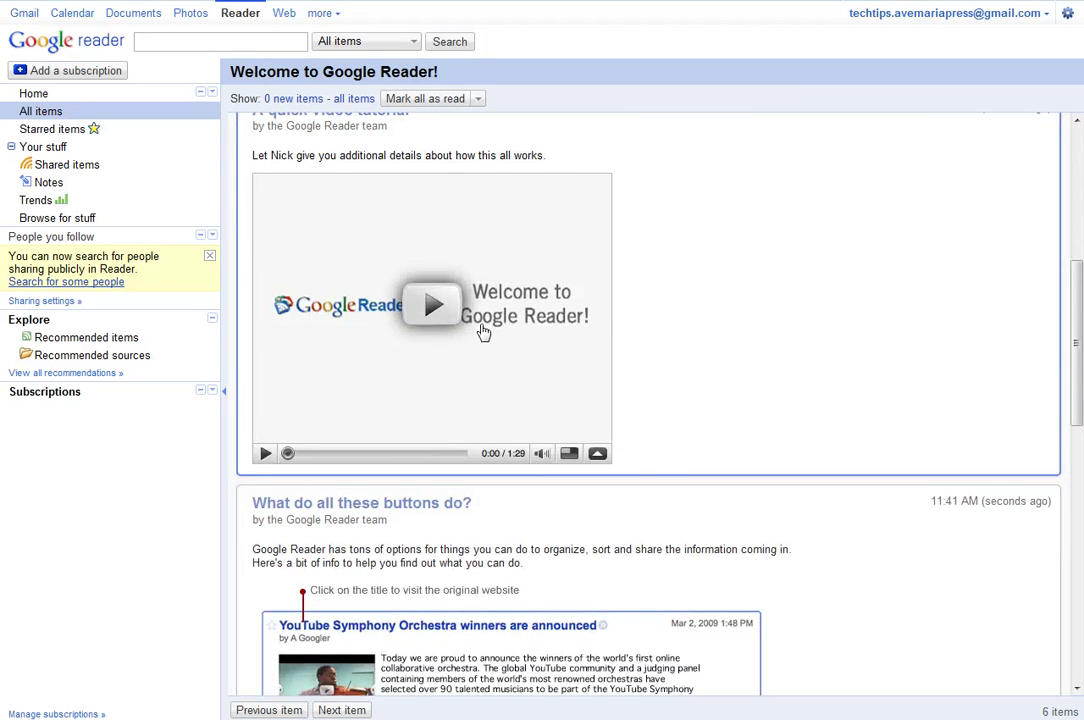
scroll(483, 332, up, 5)
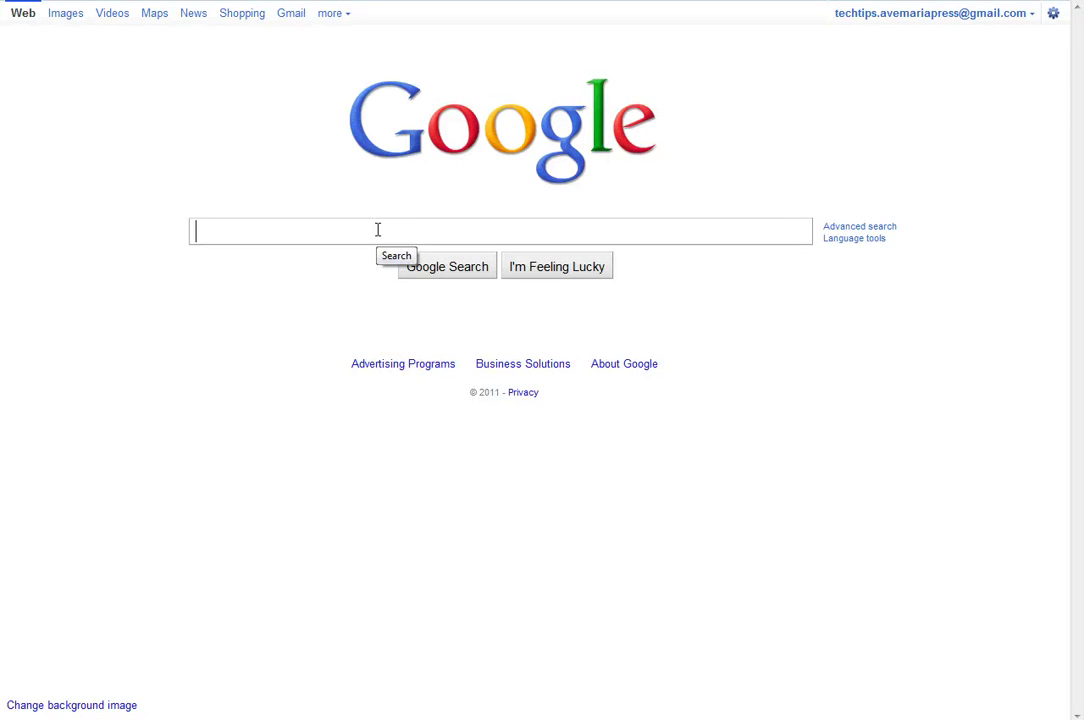
- Search Google for 'ave maria press'
text(ave mar)
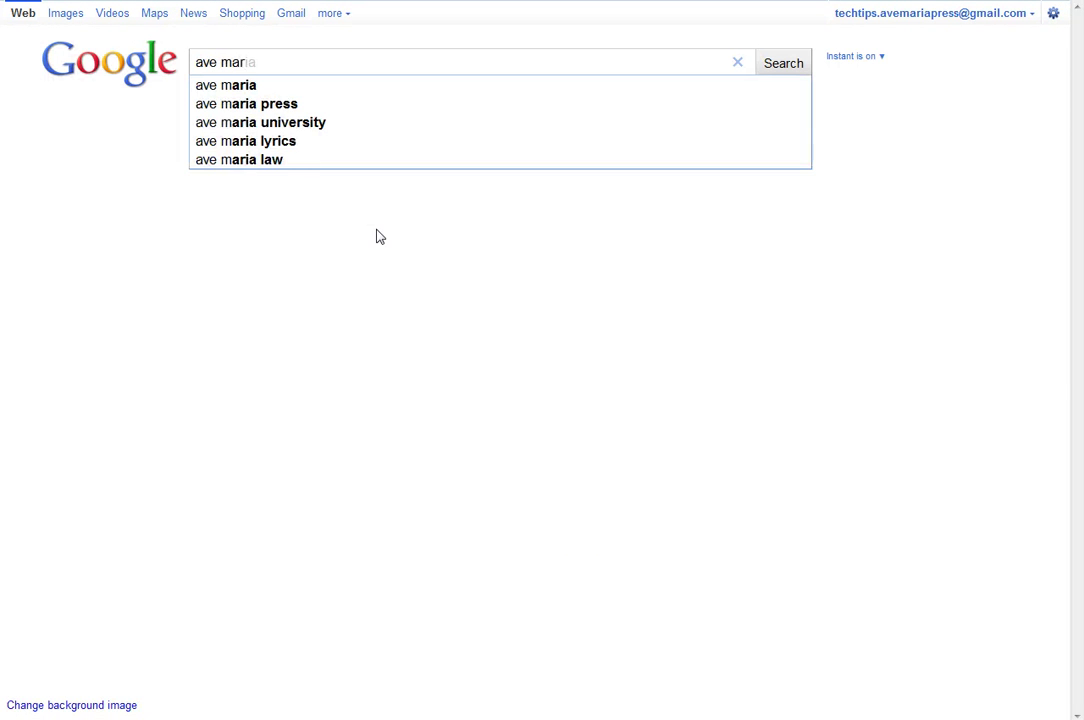
text(ia press)
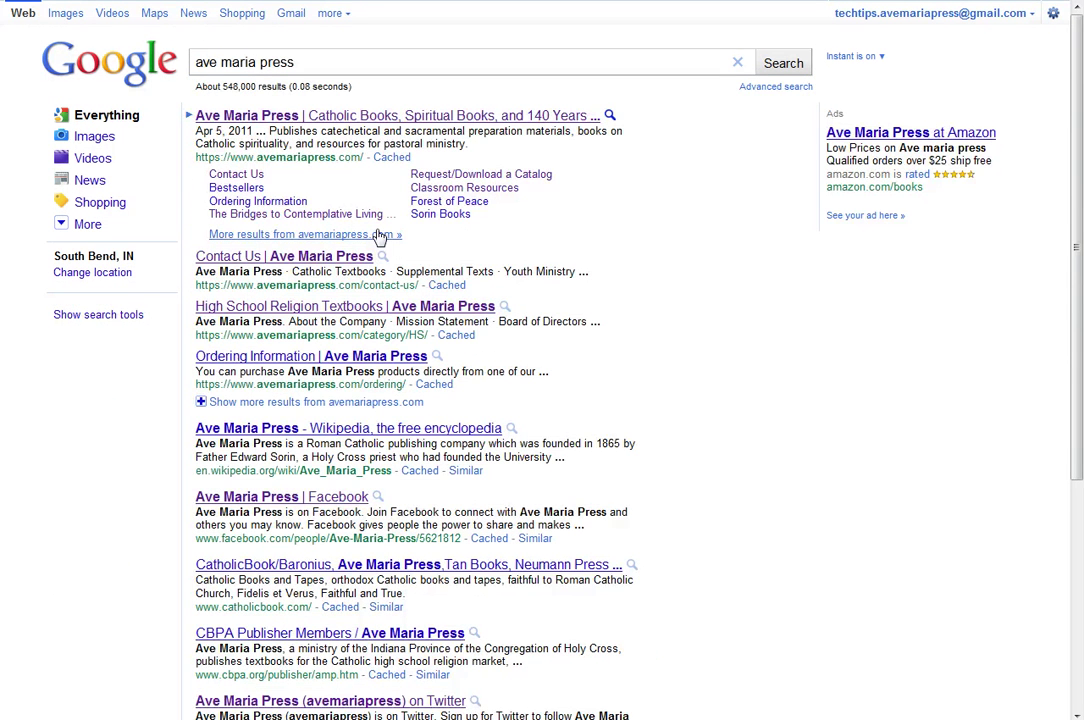
- Go to the Ave Maria Press home page and open its Engaging Faith Blog
click(405, 117)
scroll(730, 366, down, 5)
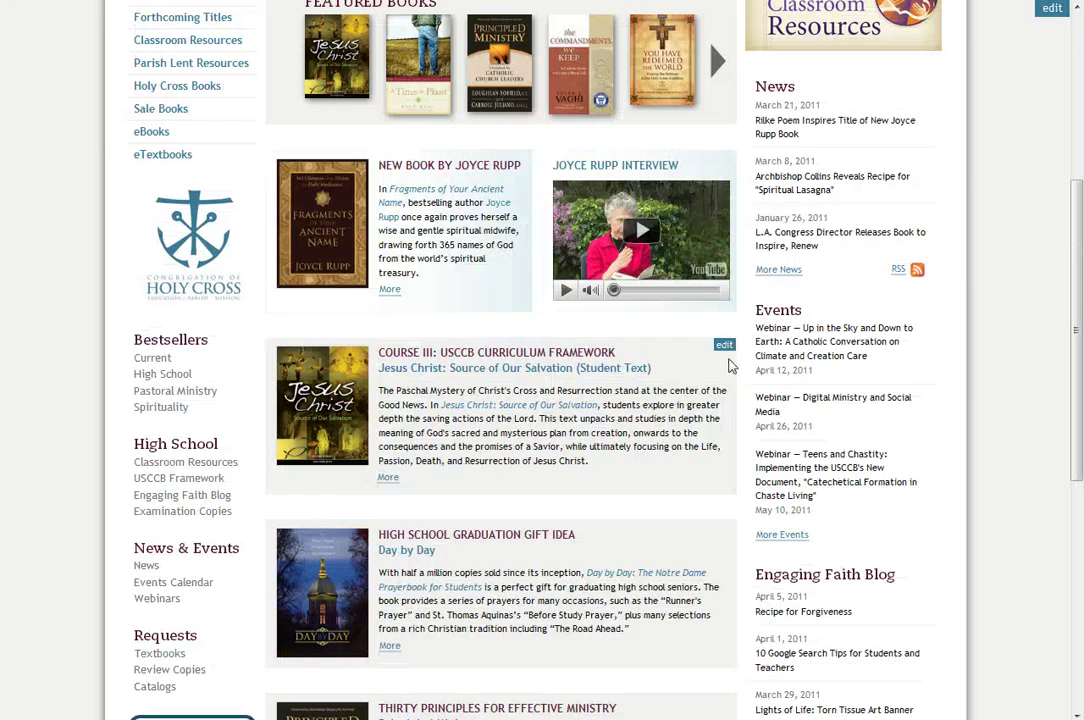
scroll(858, 550, down, 4)
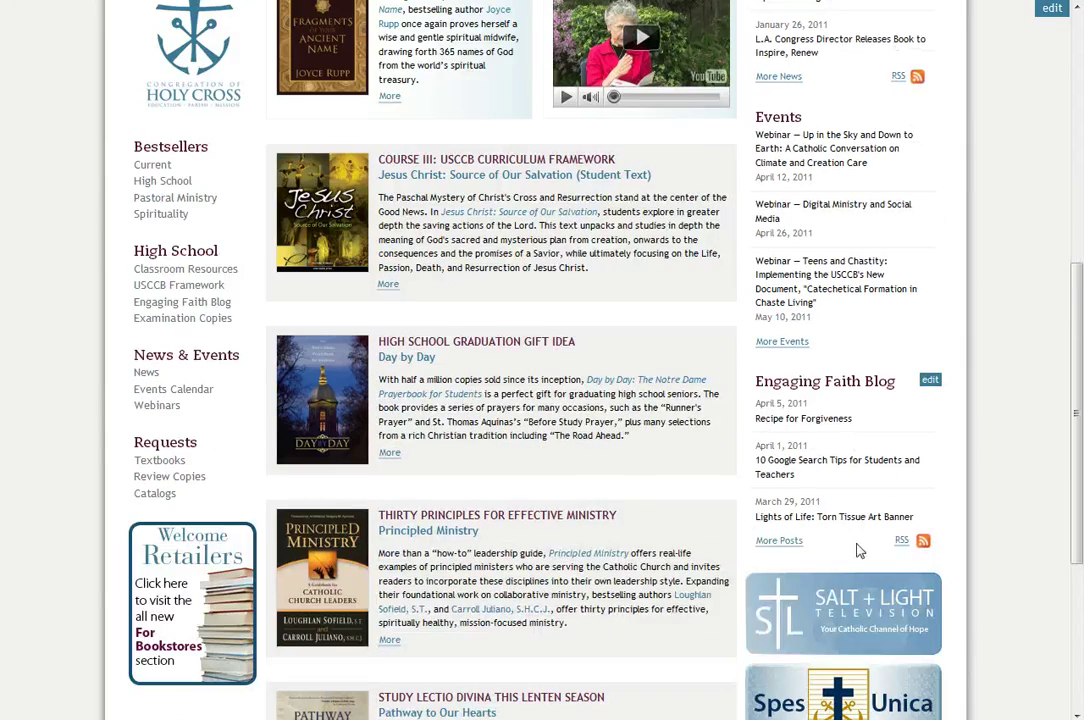
scroll(890, 225, up, 4)
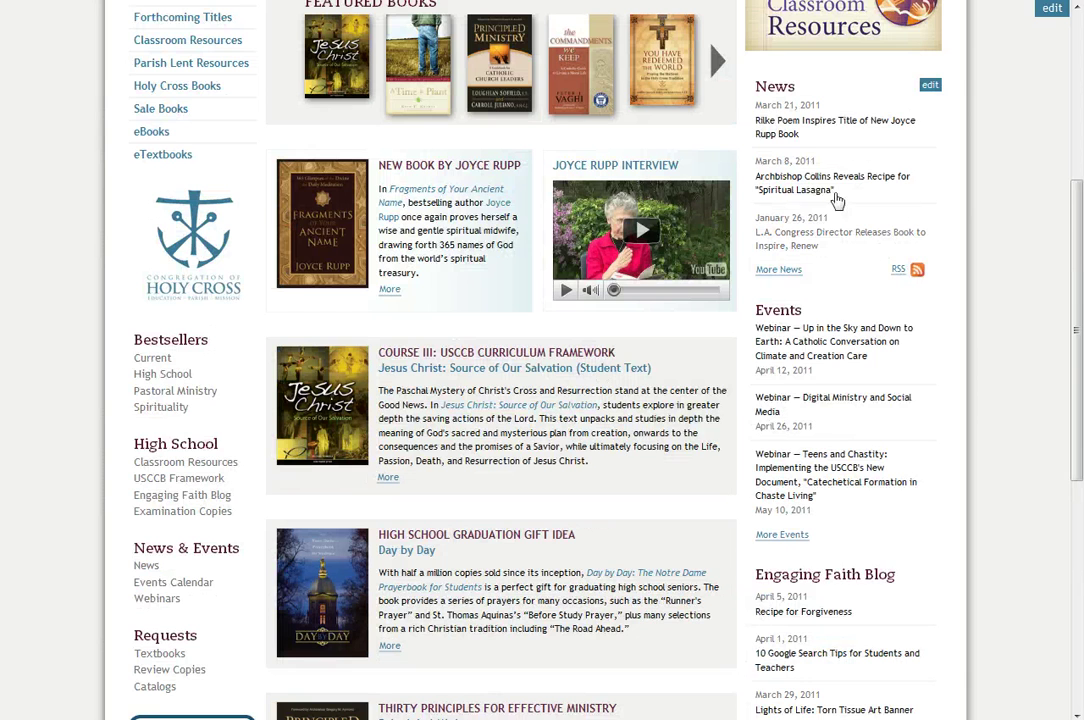
scroll(884, 186, down, 8)
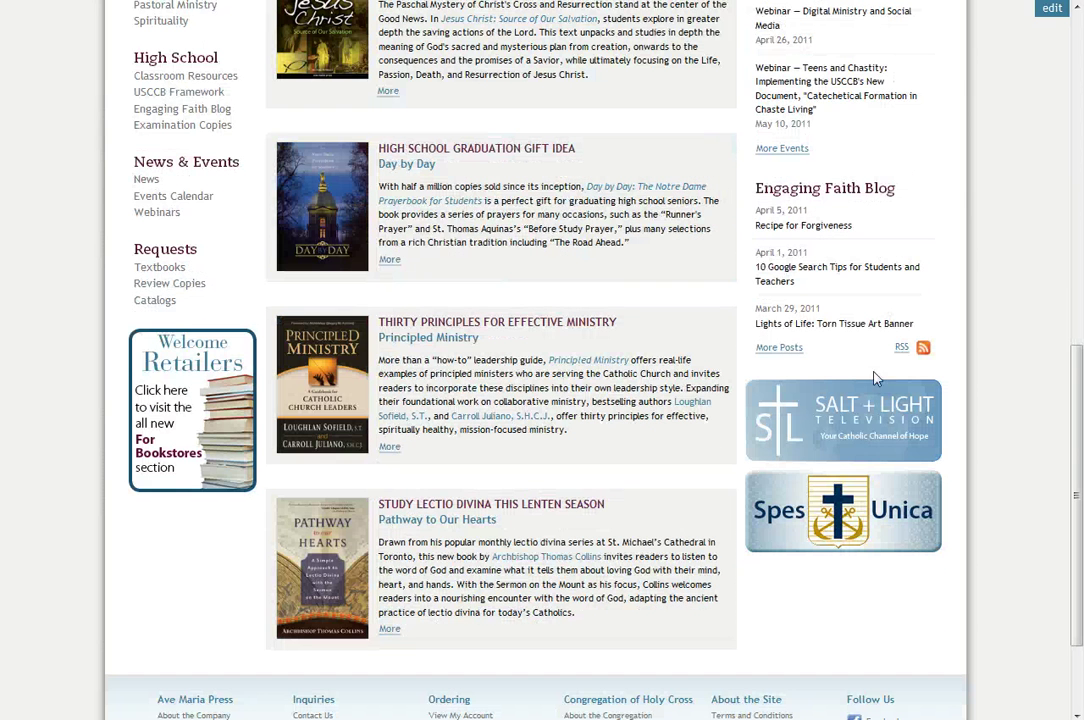
click(836, 195)
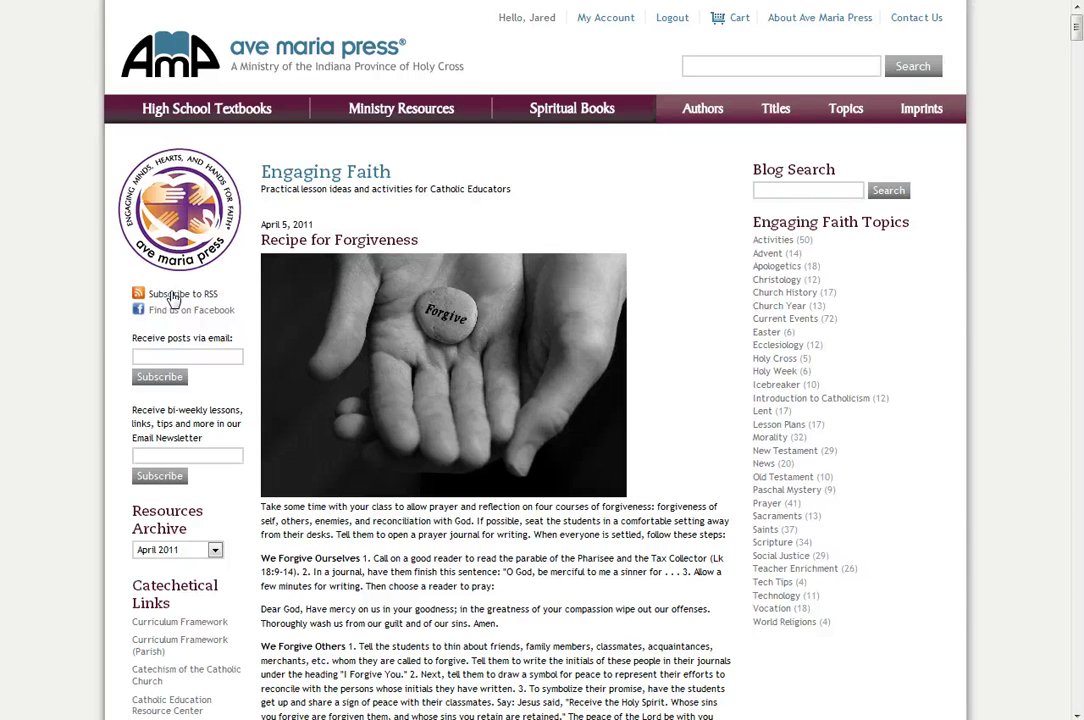
- Open the Engaging Faith blog's FeedBurner RSS feed page
click(173, 297)
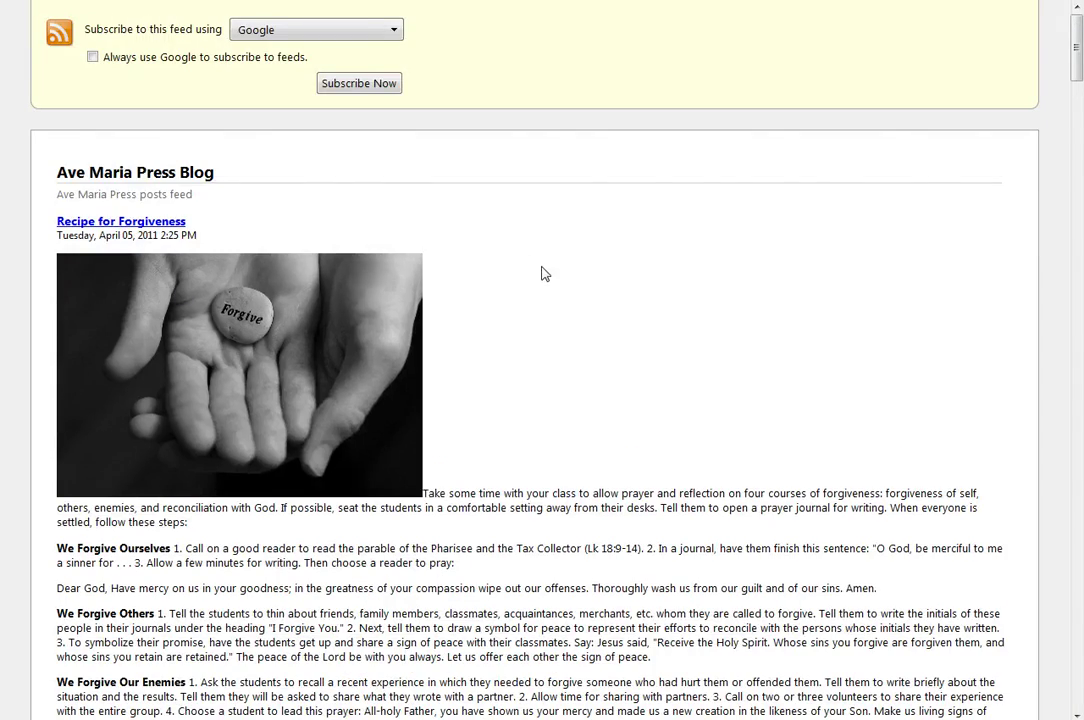
scroll(552, 290, down, 20)
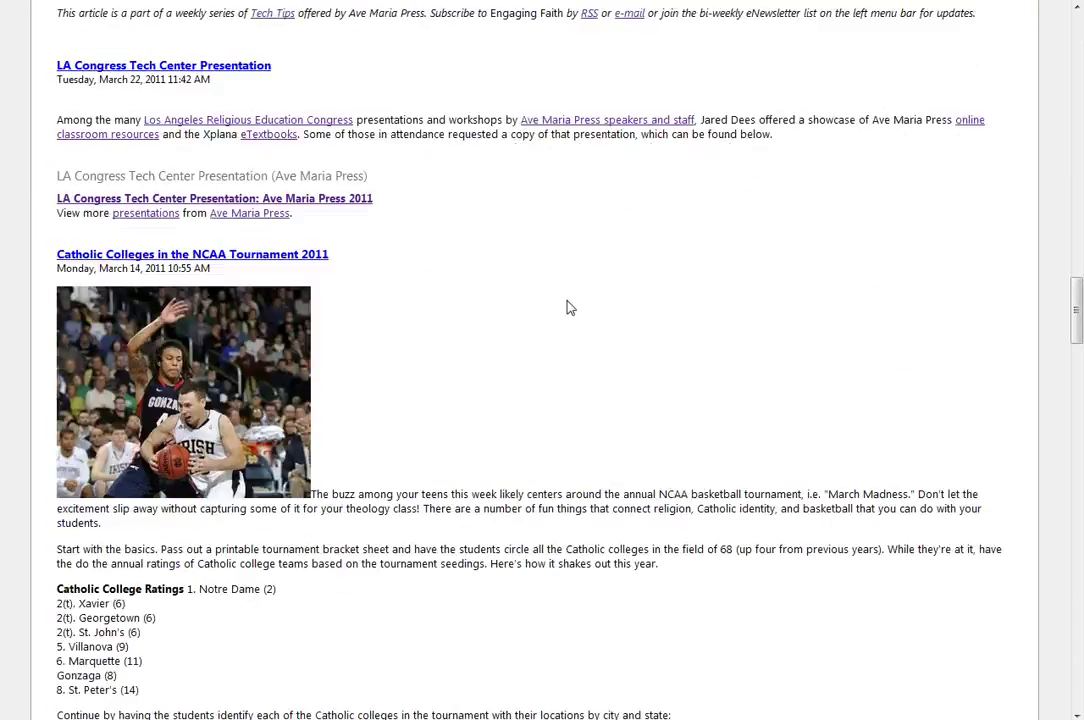
scroll(566, 308, up, 20)
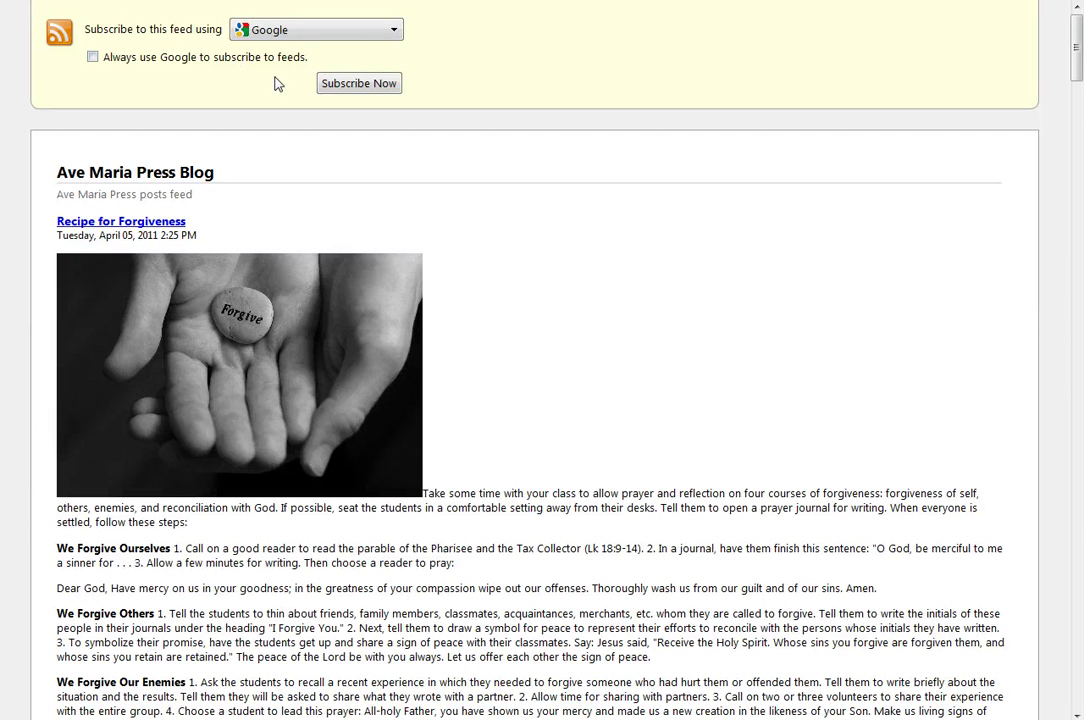
- Choose Google as the subscription service and subscribe to the feed
click(320, 31)
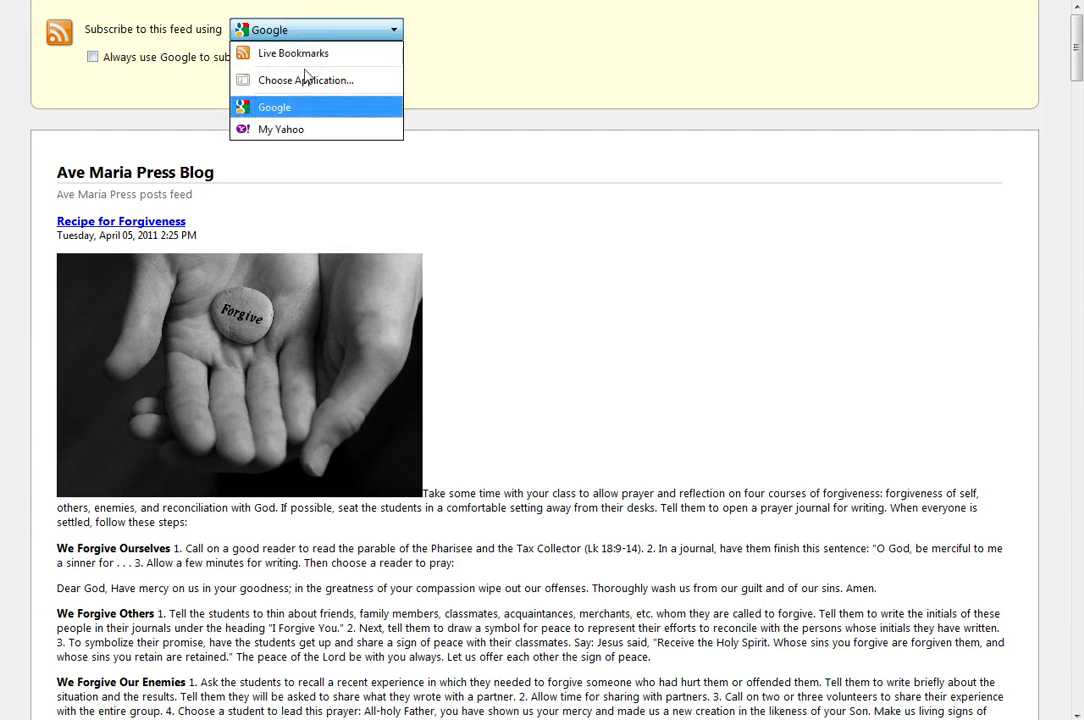
click(452, 54)
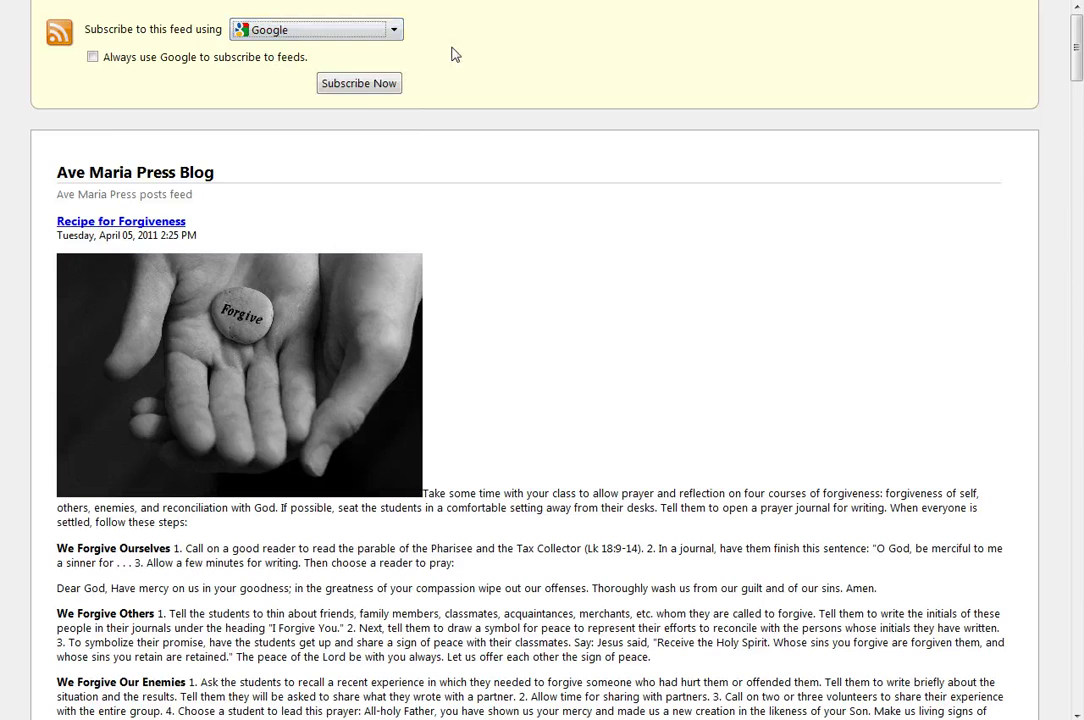
click(335, 72)
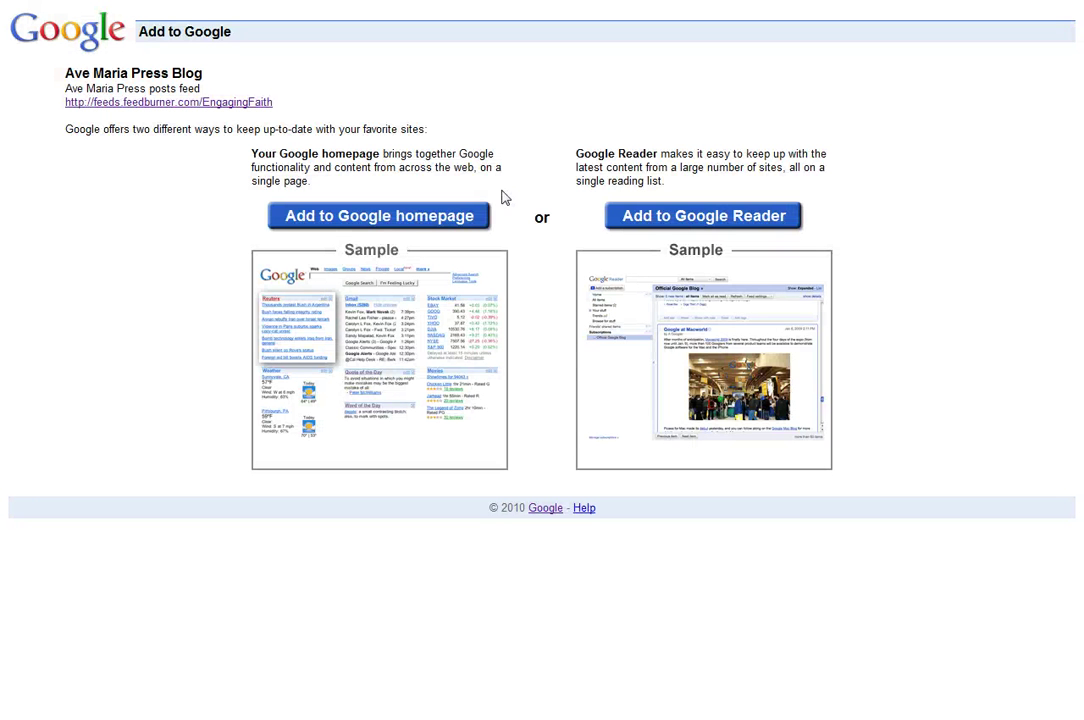
- Add the Ave Maria Press Blog feed to Google Reader, signing in with the account password
click(709, 229)
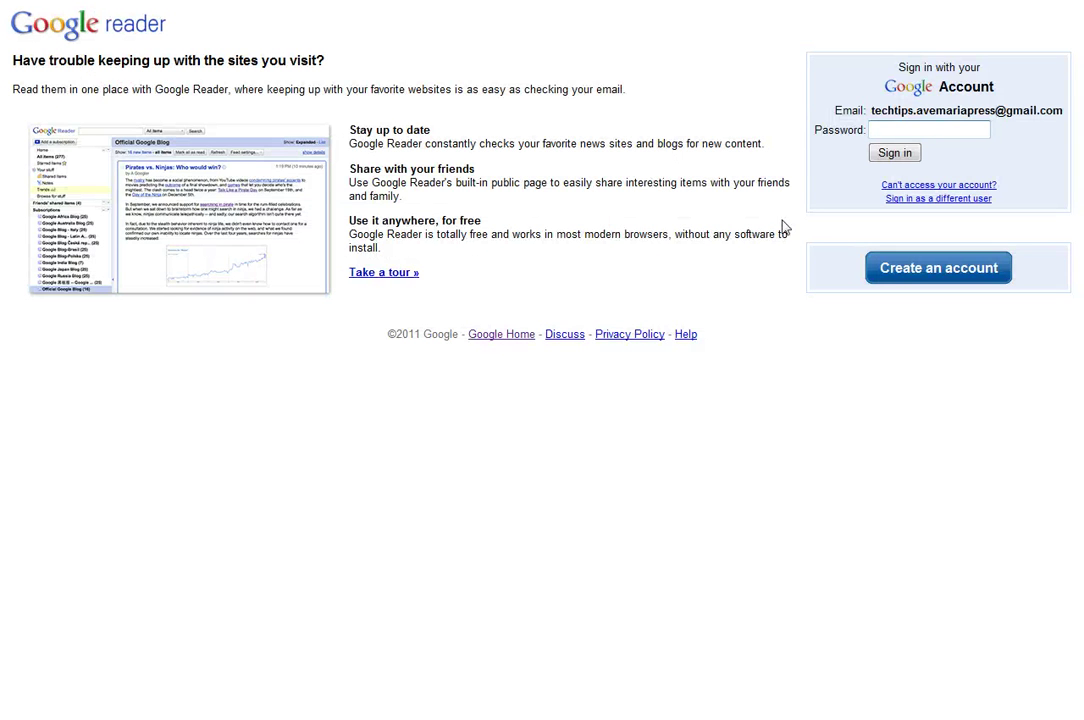
text(••••••••••)
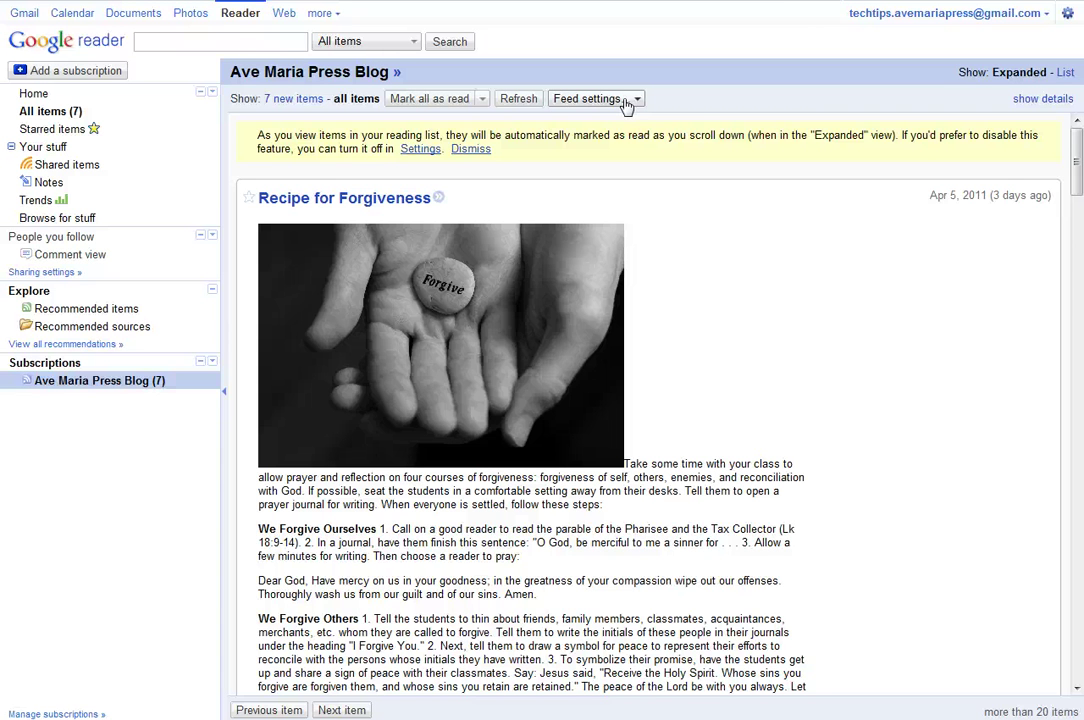
- Use Feed settings to move Ave Maria Press Blog into a new 'Religious Education' folder
click(625, 102)
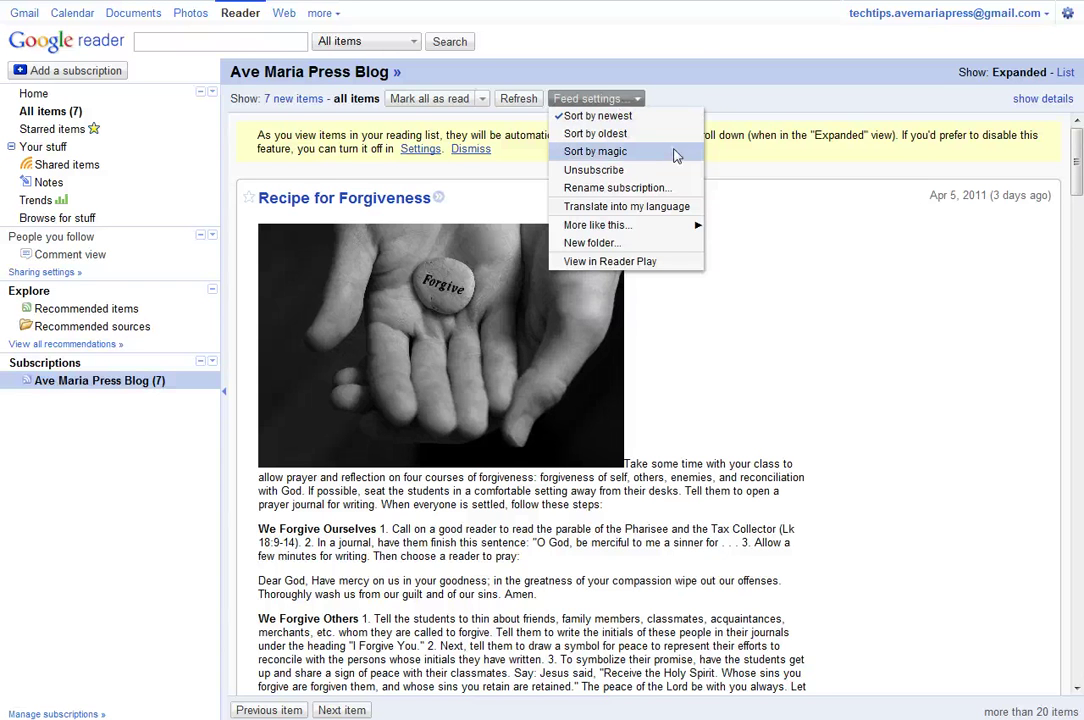
click(614, 246)
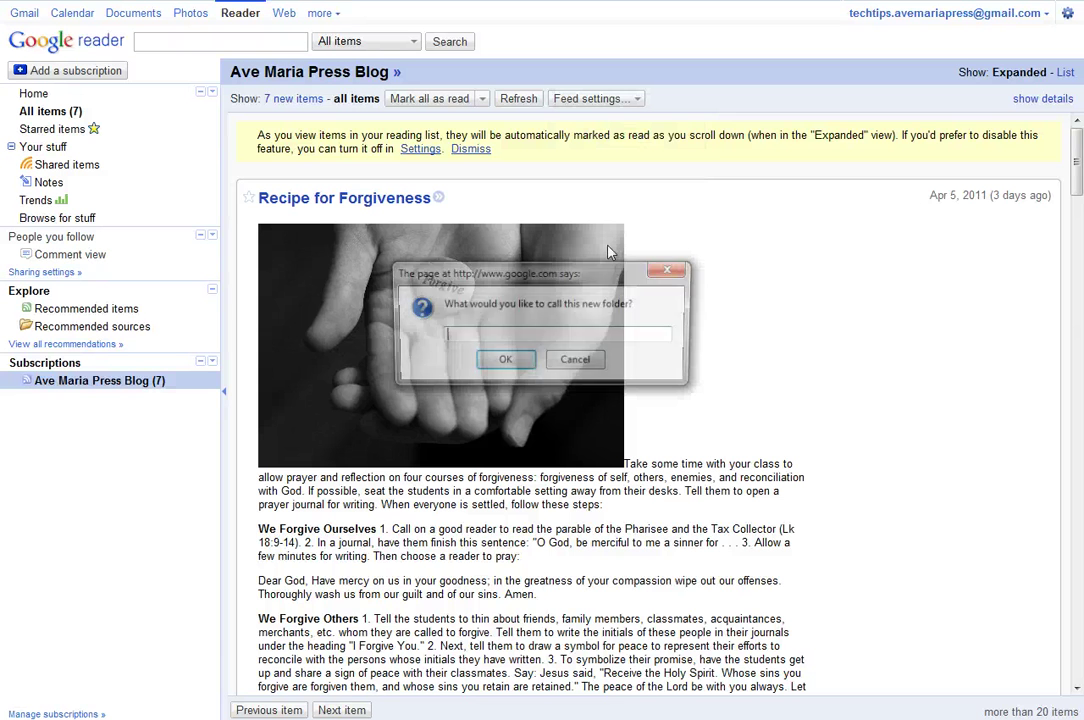
text(Religio)
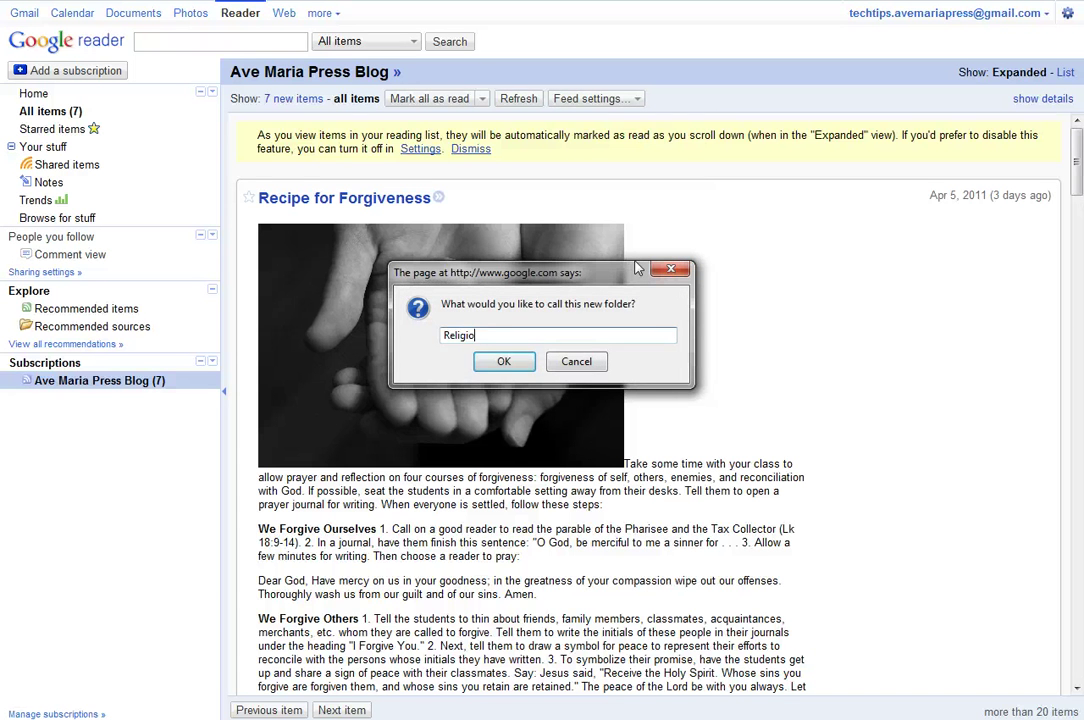
text(us Education)
key(Return)
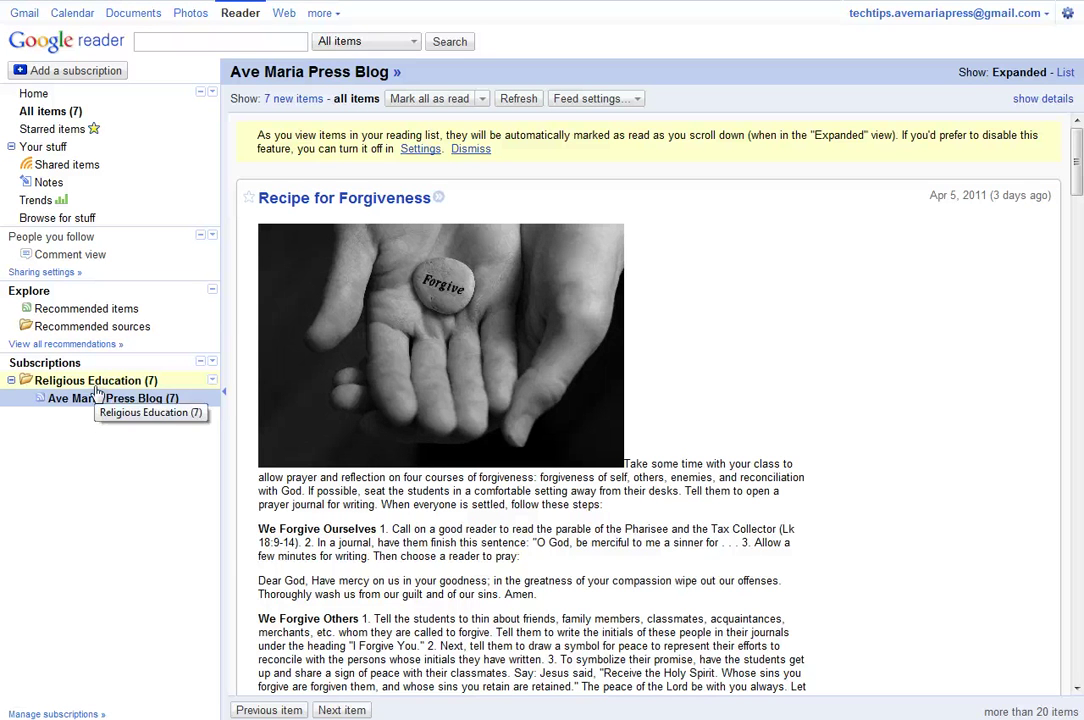
- Scroll through the first Ave Maria Press Blog posts, leaving 4 unread
scroll(823, 295, down, 4)
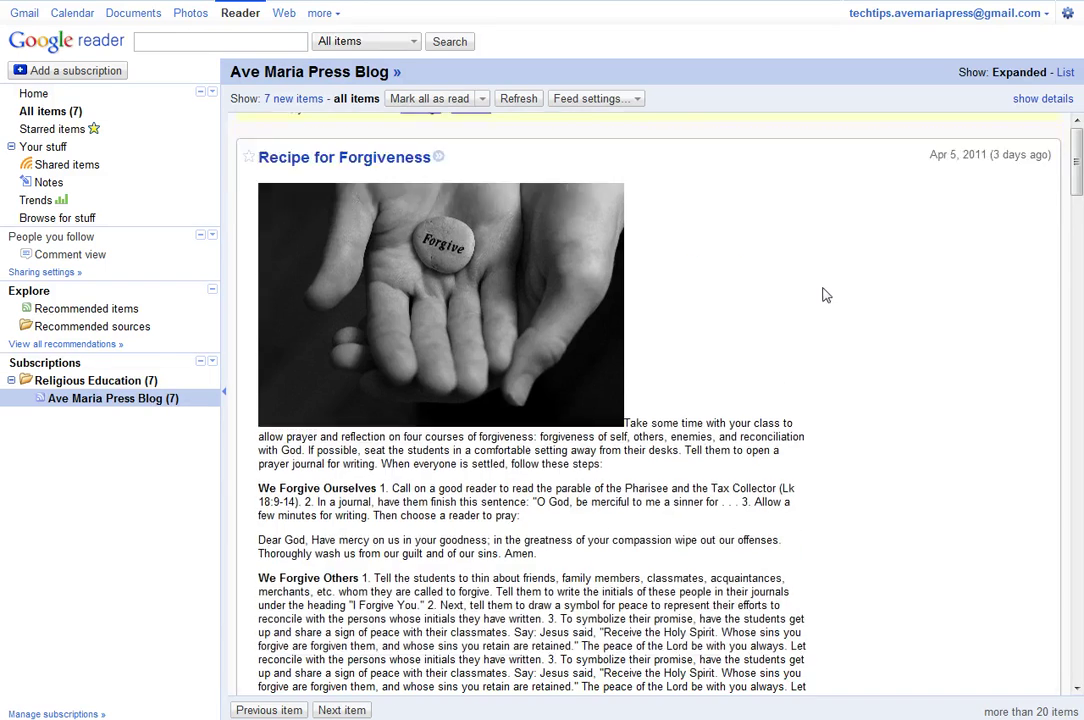
scroll(825, 300, down, 5)
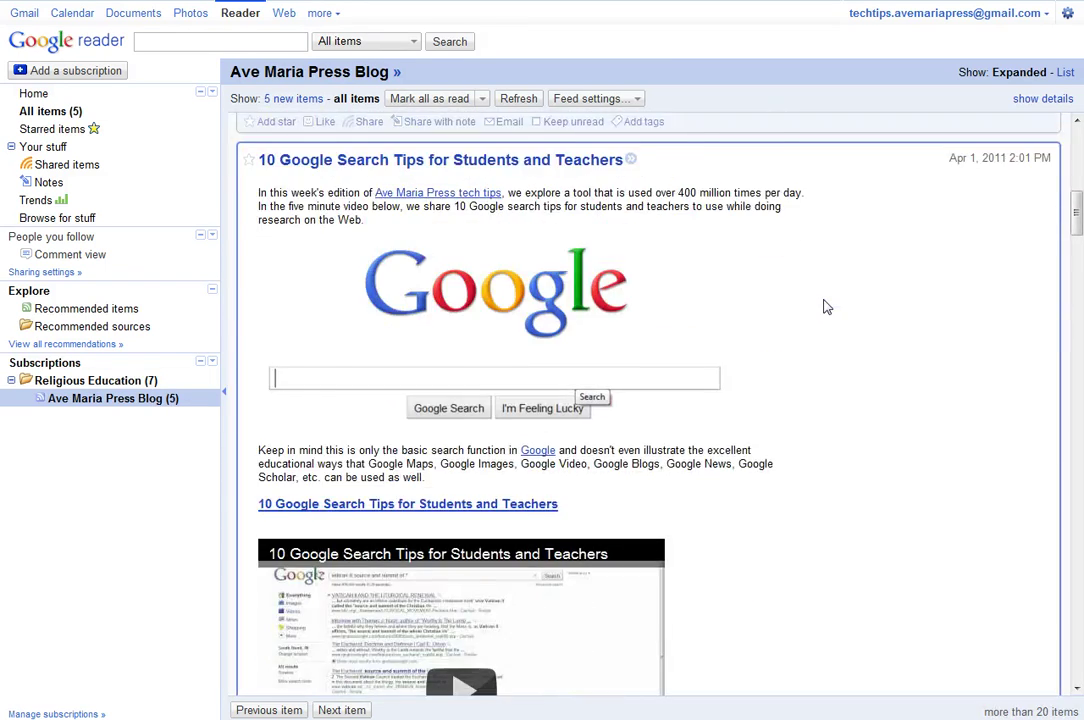
scroll(823, 307, down, 12)
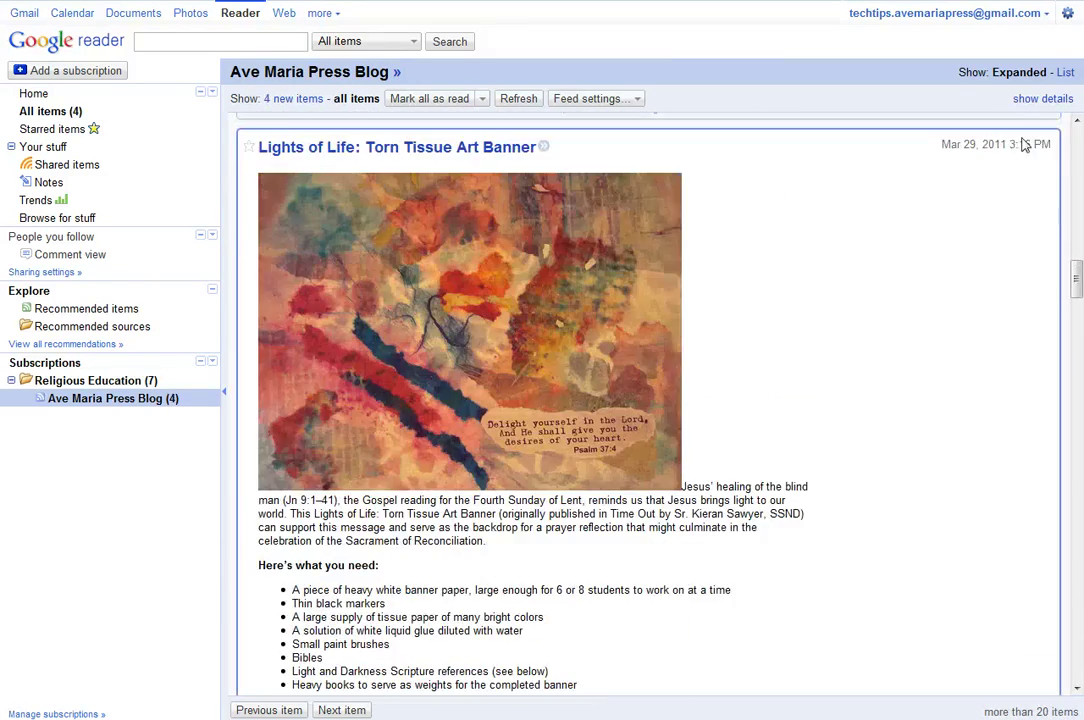
- Switch the reading pane to List view and scroll the headline list
click(1065, 73)
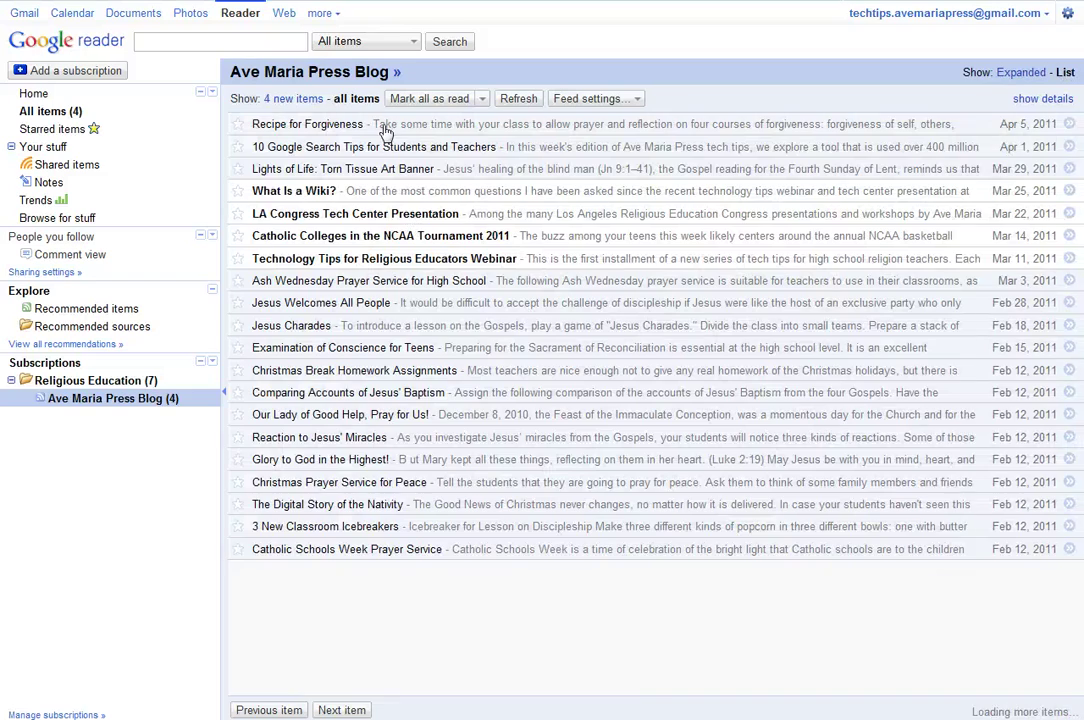
scroll(430, 365, down, 5)
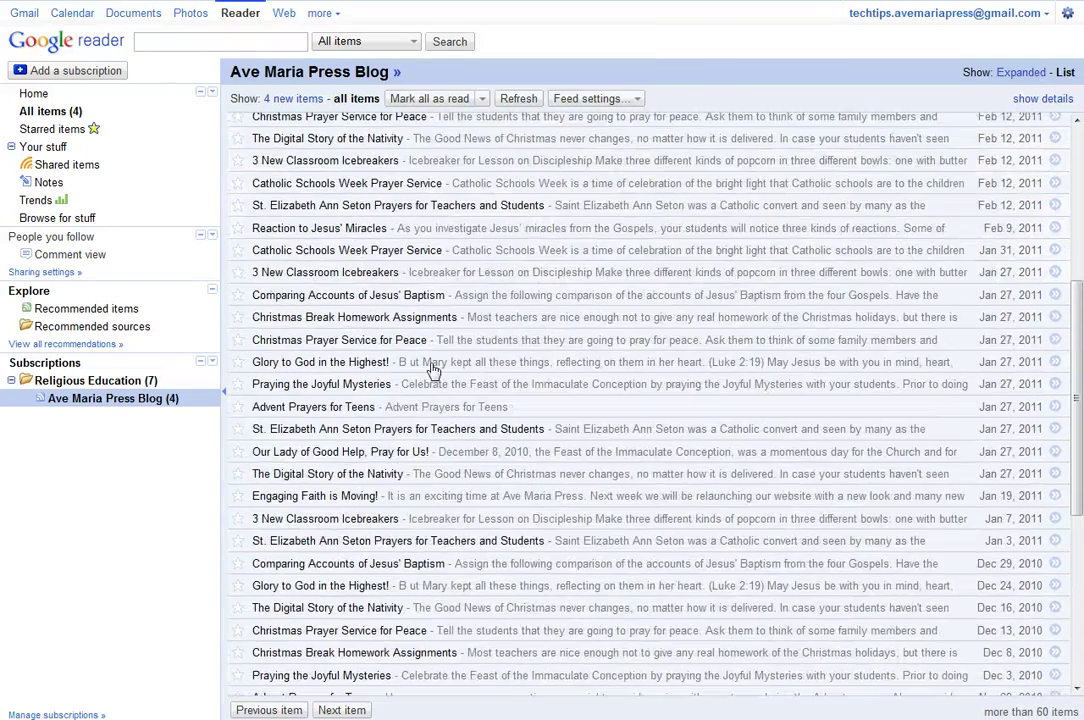
scroll(436, 370, up, 5)
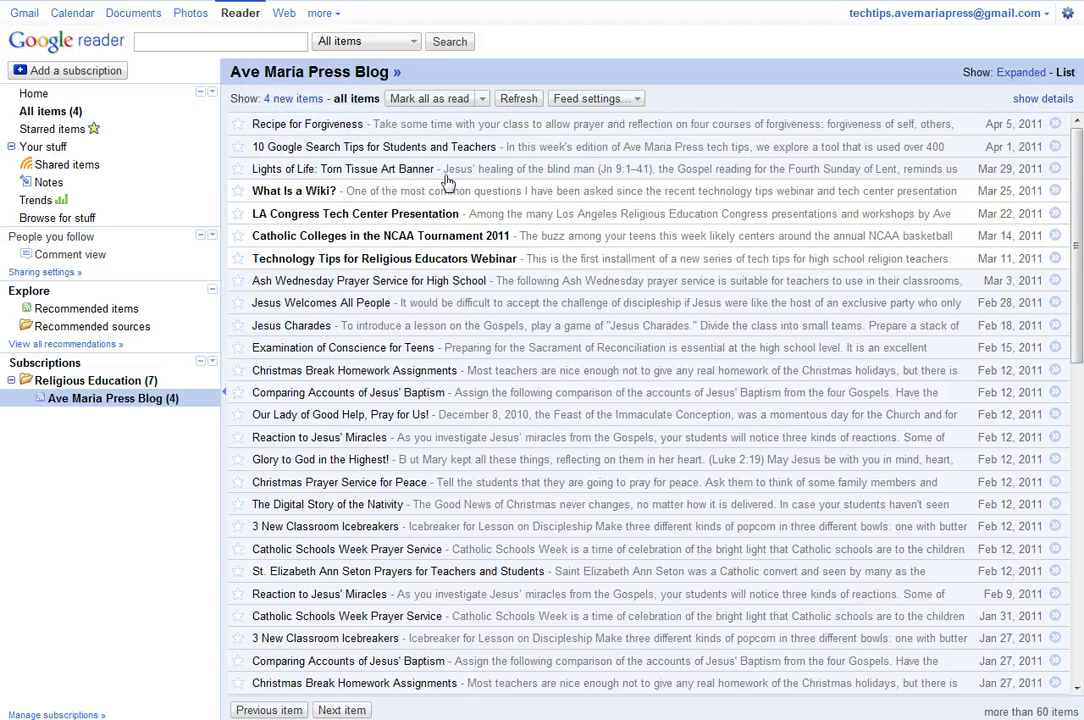
- Switch back to Expanded view and scroll through the full 'Recipe for Forgiveness' post
click(1030, 73)
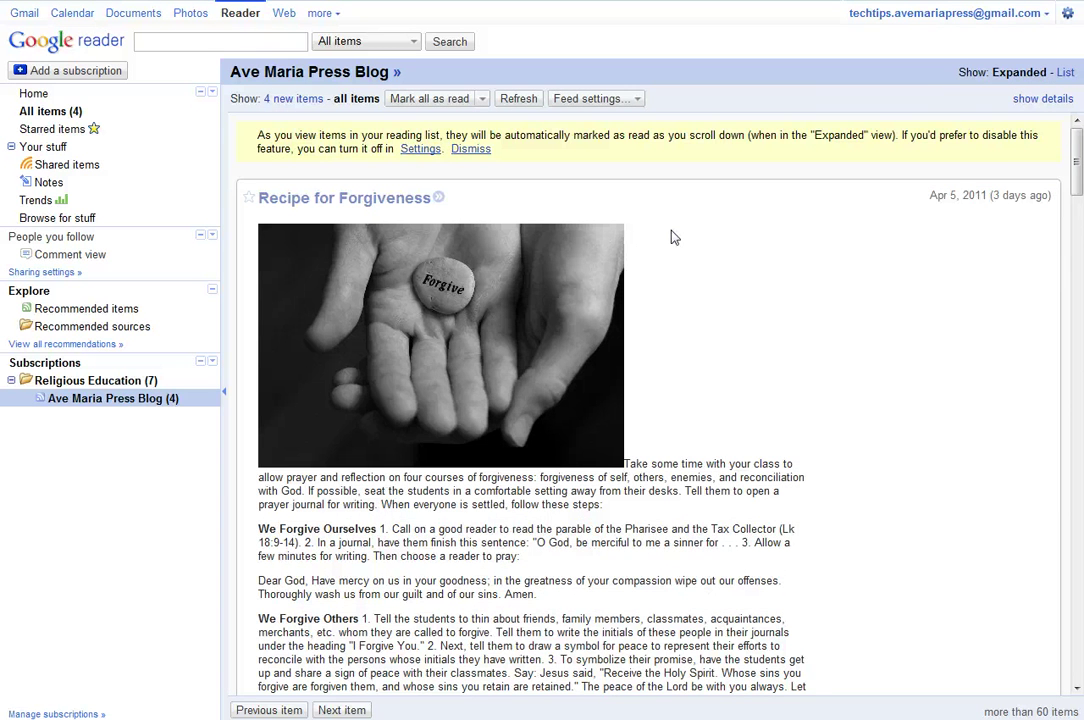
scroll(680, 250, down, 5)
scroll(685, 265, up, 3)
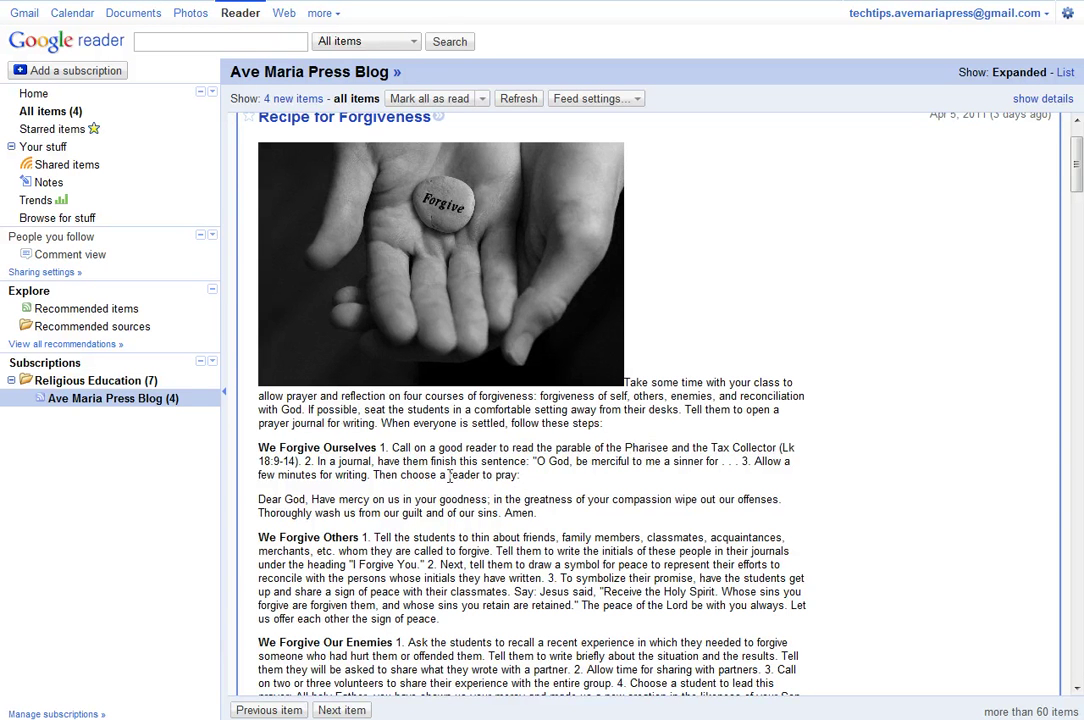
scroll(381, 403, up, 1)
scroll(402, 294, down, 1)
scroll(547, 407, up, 1)
scroll(547, 407, up, 1)
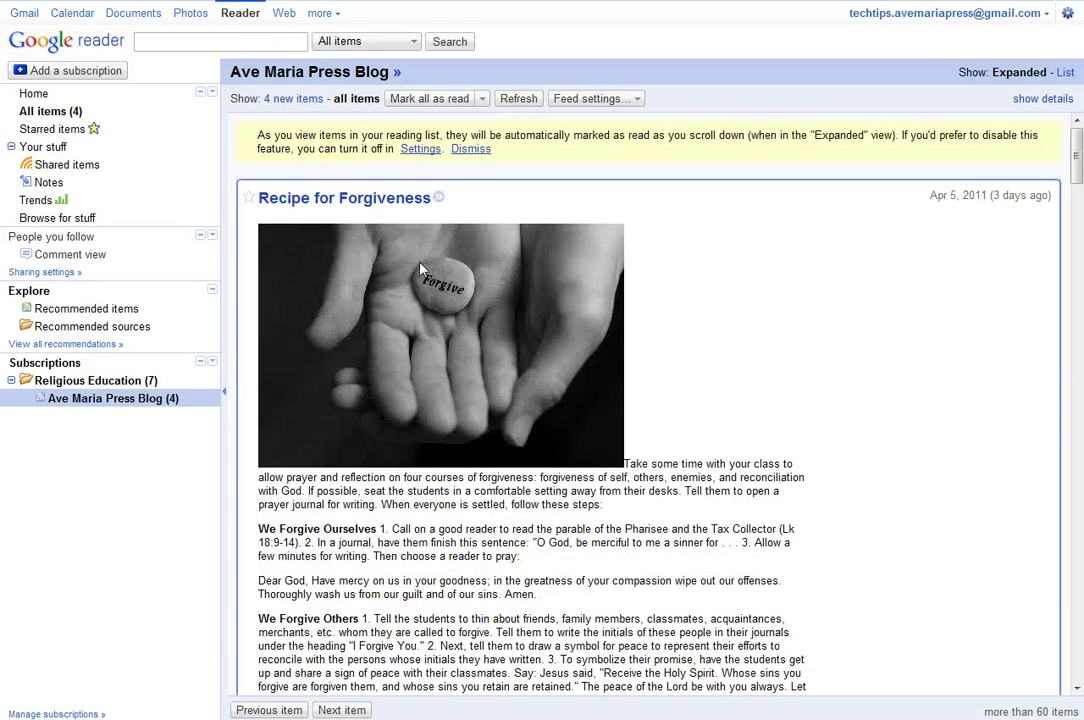